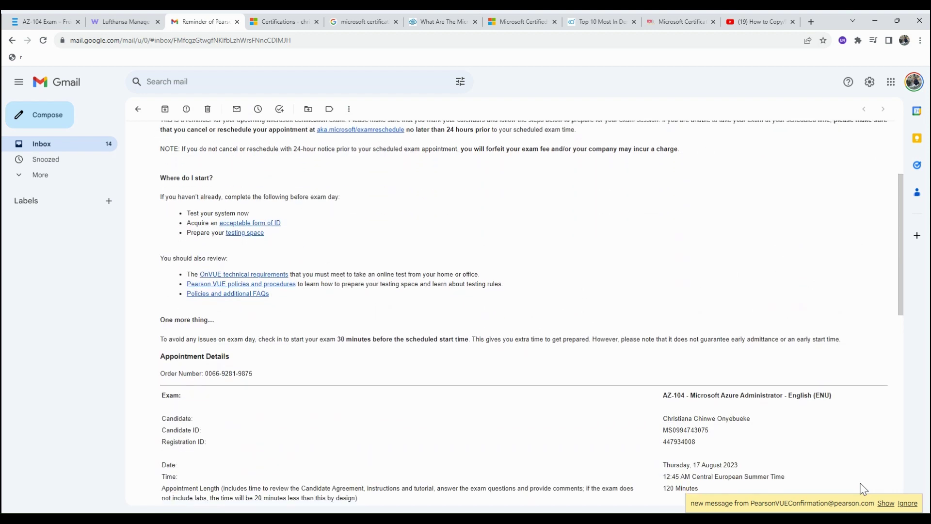
Step: Follow the aka.ms/examreschedule link to reschedule the AZ-104 Microsoft Azure Administrator appointment
{"action": "scroll", "coordinate": [863, 489], "scroll_direction": "down", "scroll_amount": 1}
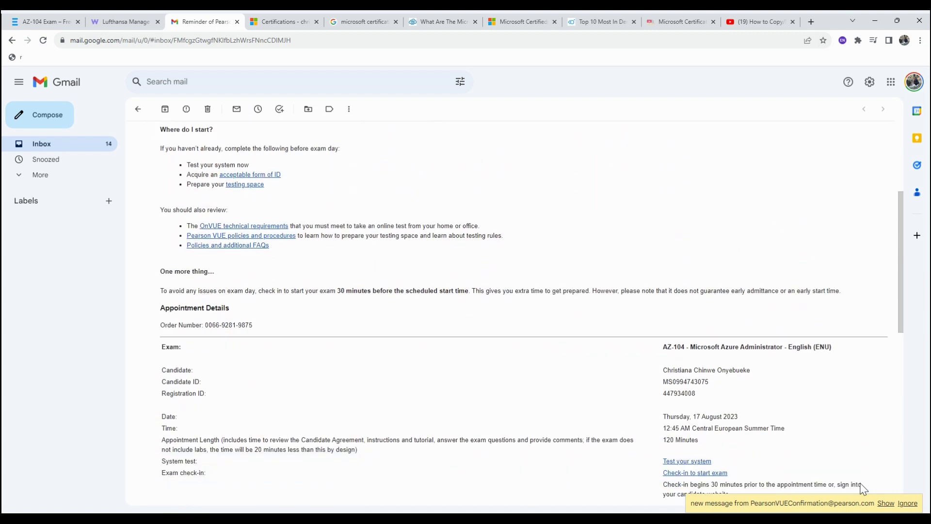
{"action": "scroll", "coordinate": [863, 489], "scroll_direction": "down", "scroll_amount": 1}
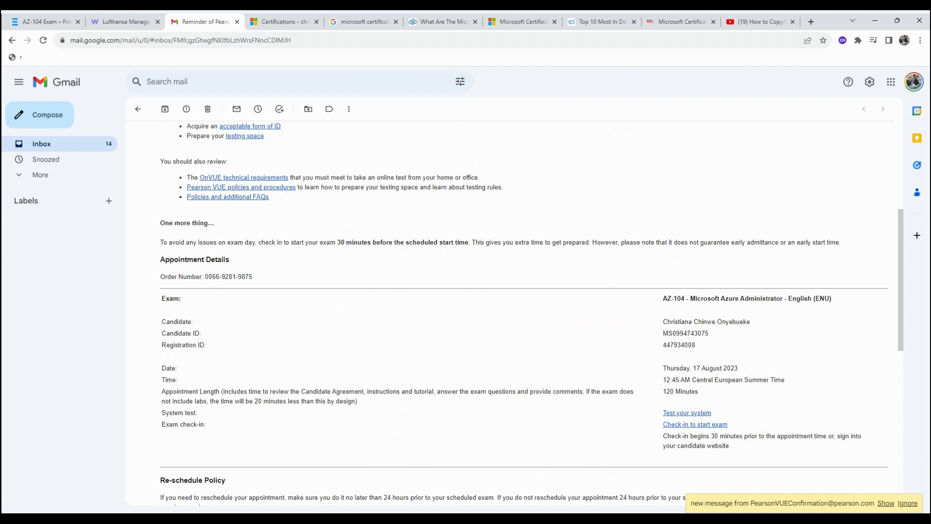
{"action": "scroll", "coordinate": [531, 313], "scroll_direction": "up", "scroll_amount": 1}
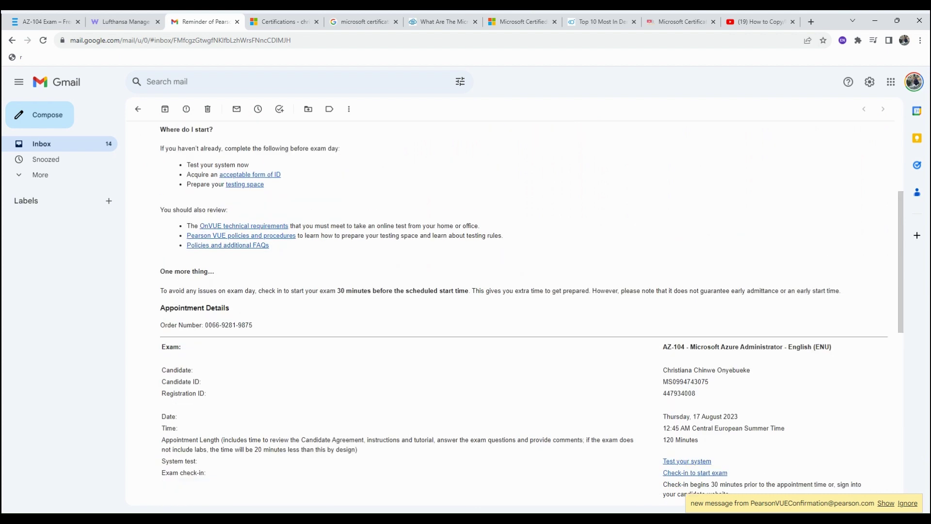
{"action": "scroll", "coordinate": [531, 313], "scroll_direction": "down", "scroll_amount": 1}
{"action": "scroll", "coordinate": [532, 313], "scroll_direction": "down", "scroll_amount": 1}
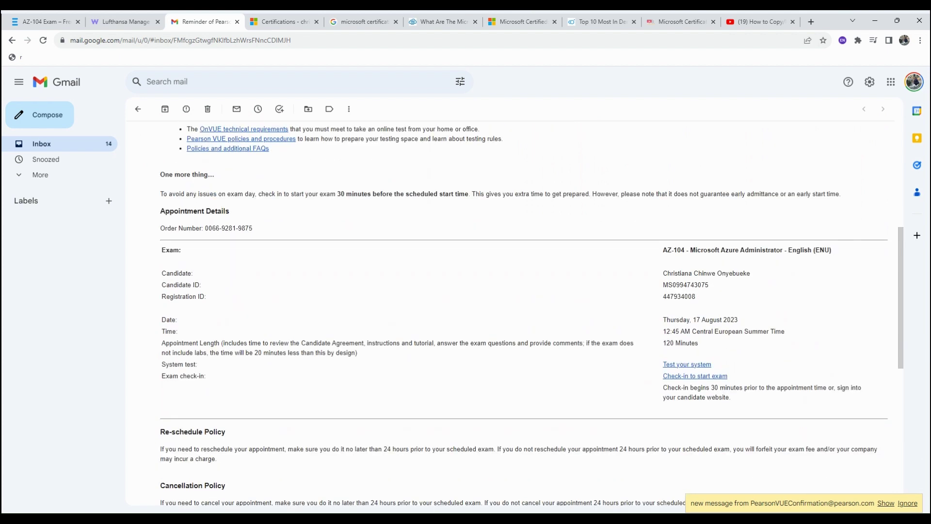
{"action": "scroll", "coordinate": [532, 313], "scroll_direction": "down", "scroll_amount": 1}
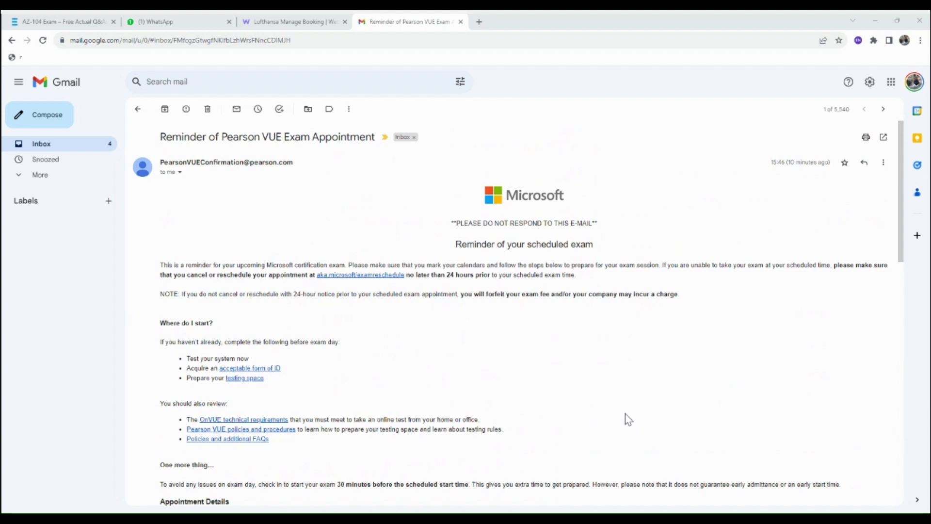
{"action": "left_click", "coordinate": [523, 413]}
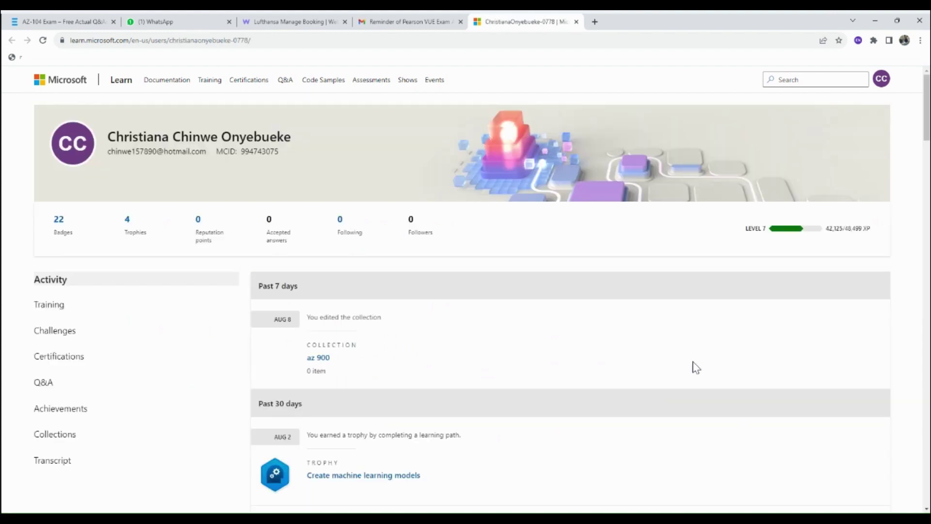
{"action": "scroll", "coordinate": [694, 366], "scroll_direction": "down", "scroll_amount": 2}
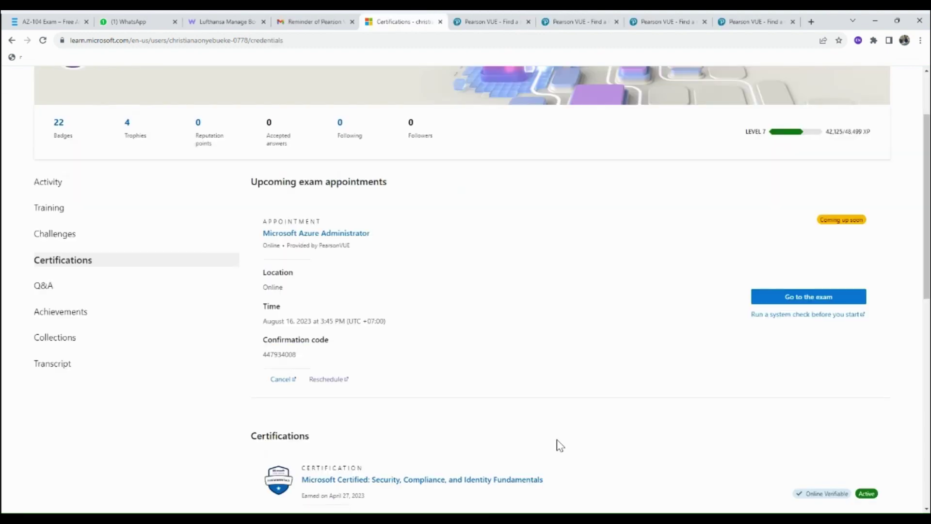
{"action": "scroll", "coordinate": [558, 444], "scroll_direction": "down", "scroll_amount": 3}
{"action": "scroll", "coordinate": [561, 444], "scroll_direction": "up", "scroll_amount": 3}
{"action": "scroll", "coordinate": [501, 494], "scroll_direction": "down", "scroll_amount": 2}
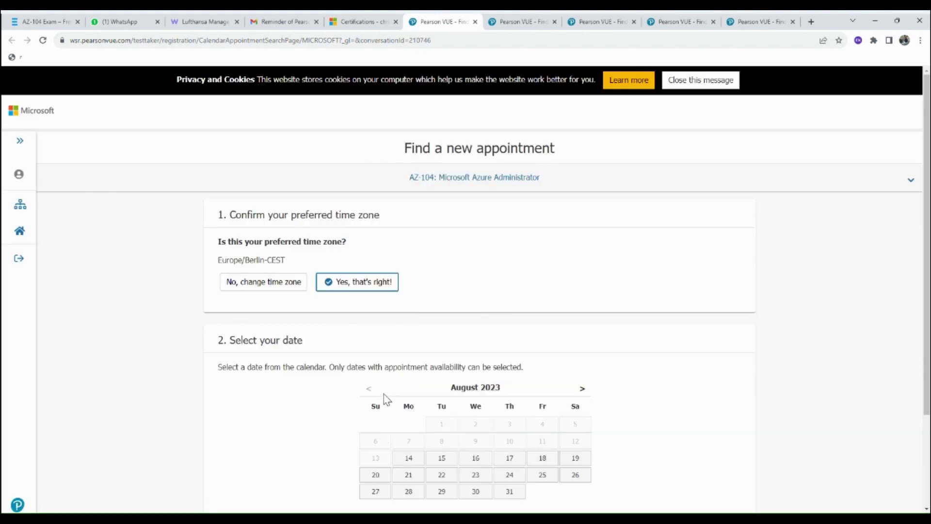
Step: Confirm the Europe/Berlin time zone and pick August 19 on the August 2023 calendar
{"action": "scroll", "coordinate": [412, 402], "scroll_direction": "down", "scroll_amount": 2}
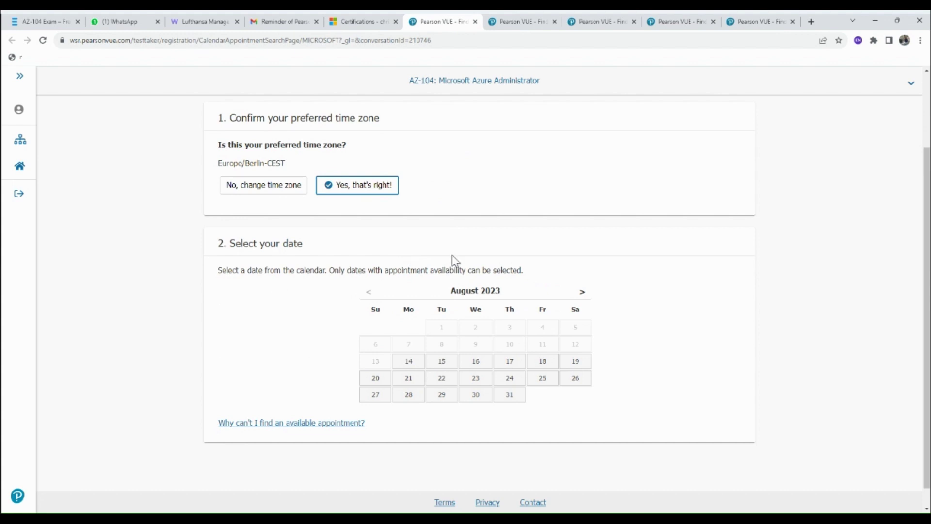
{"action": "scroll", "coordinate": [440, 403], "scroll_direction": "down", "scroll_amount": 1}
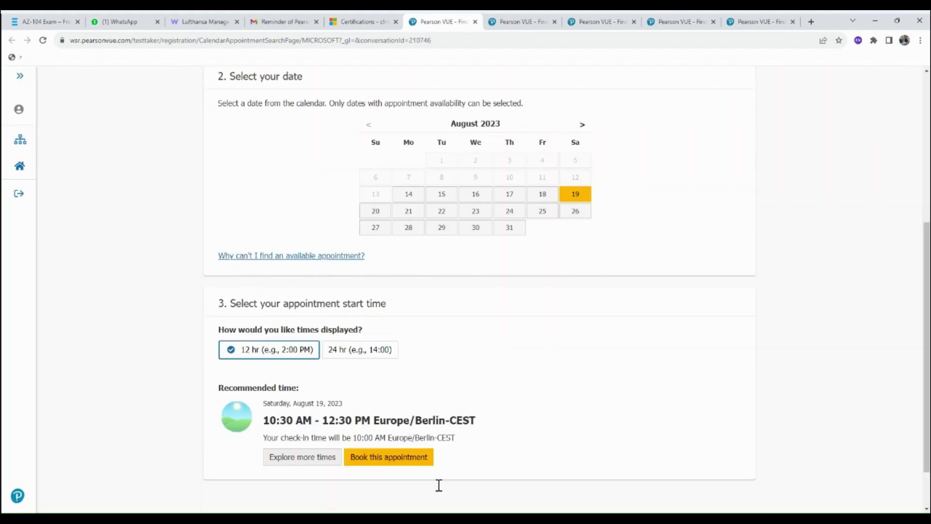
{"action": "scroll", "coordinate": [435, 504], "scroll_direction": "down", "scroll_amount": 1}
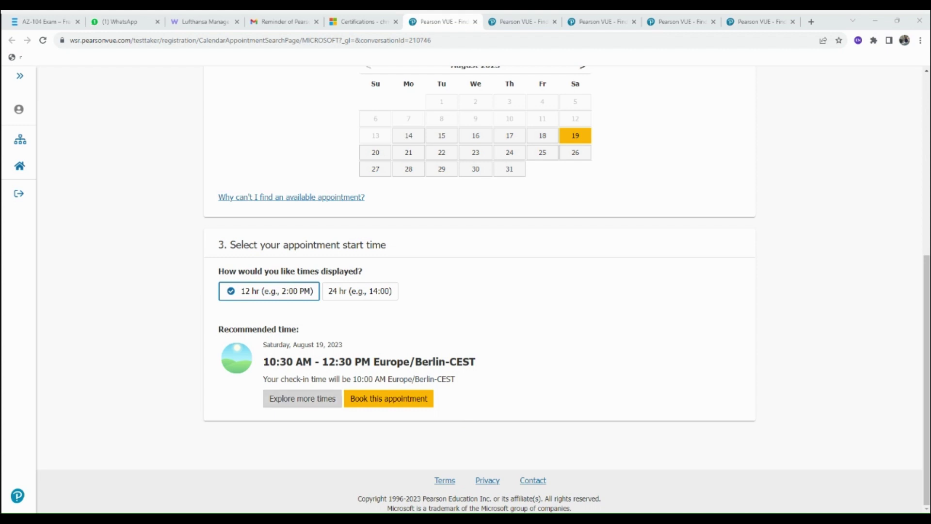
Step: Choose the 1:15 AM start time for August 19 and book that appointment
{"action": "left_click", "coordinate": [302, 398]}
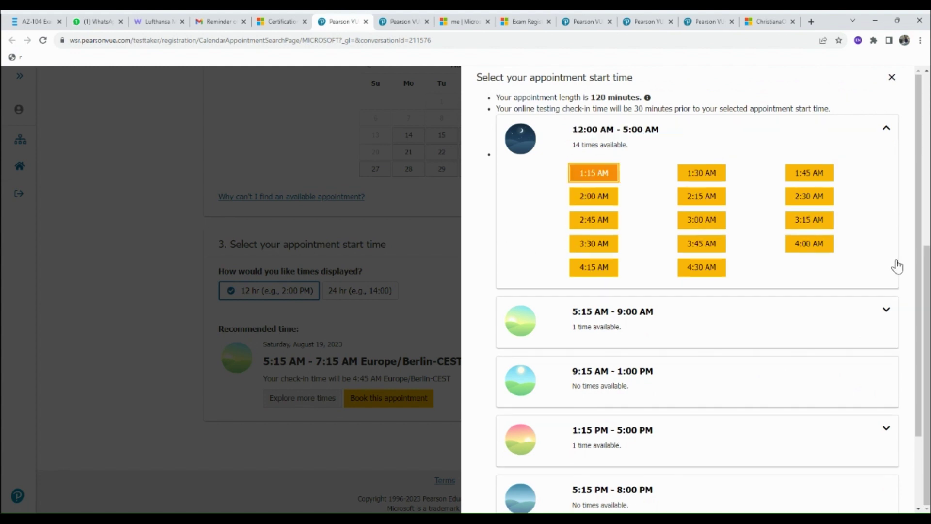
{"action": "key", "text": "Return"}
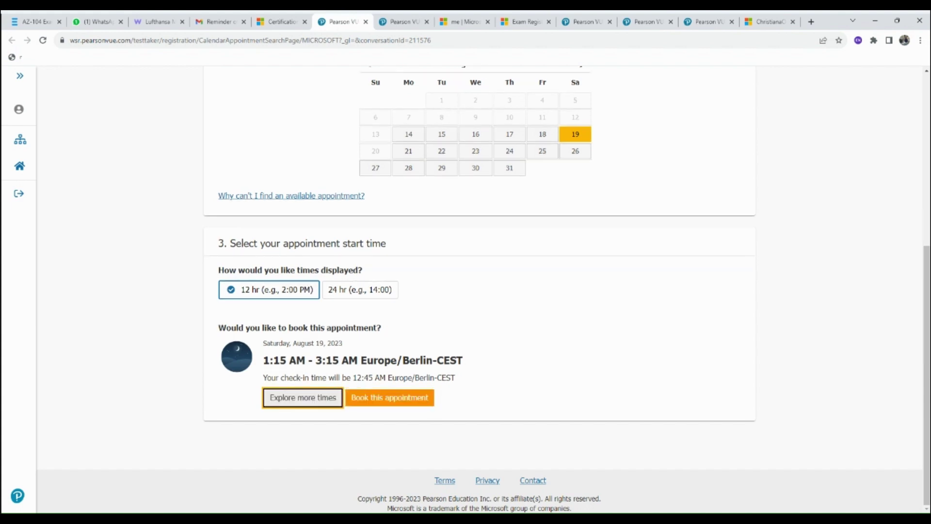
{"action": "key", "text": "Tab"}
{"action": "key", "text": "Return"}
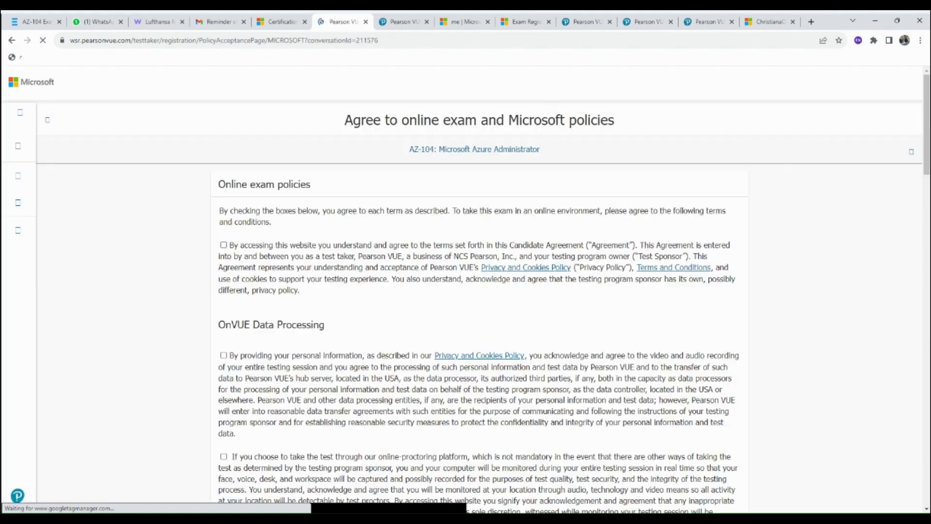
Step: Accept the Candidate Agreement, OnVUE Data Processing and online-proctoring consents
{"action": "key", "text": "Tab"}
{"action": "key", "text": "space"}
{"action": "scroll", "coordinate": [342, 368], "scroll_direction": "down", "scroll_amount": 3}
{"action": "key", "text": "Tab"}
{"action": "key", "text": "space"}
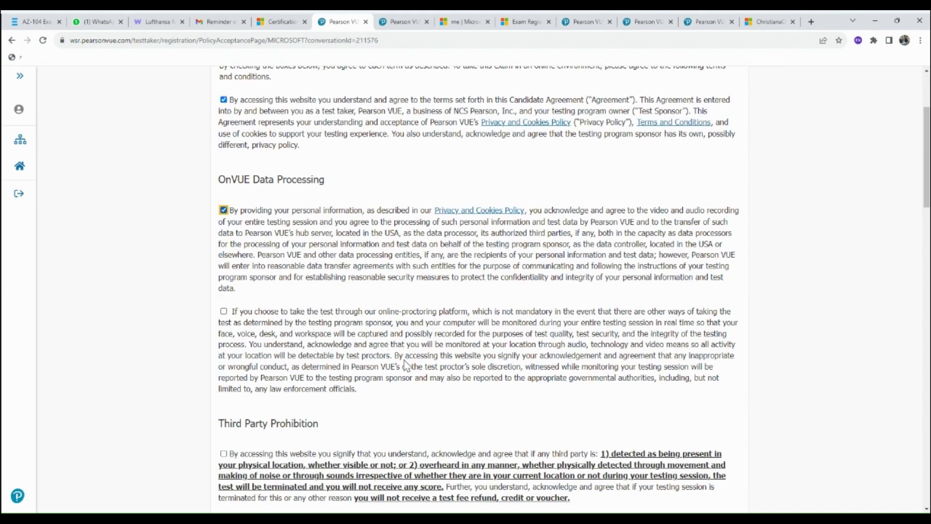
{"action": "scroll", "coordinate": [406, 366], "scroll_direction": "down", "scroll_amount": 2}
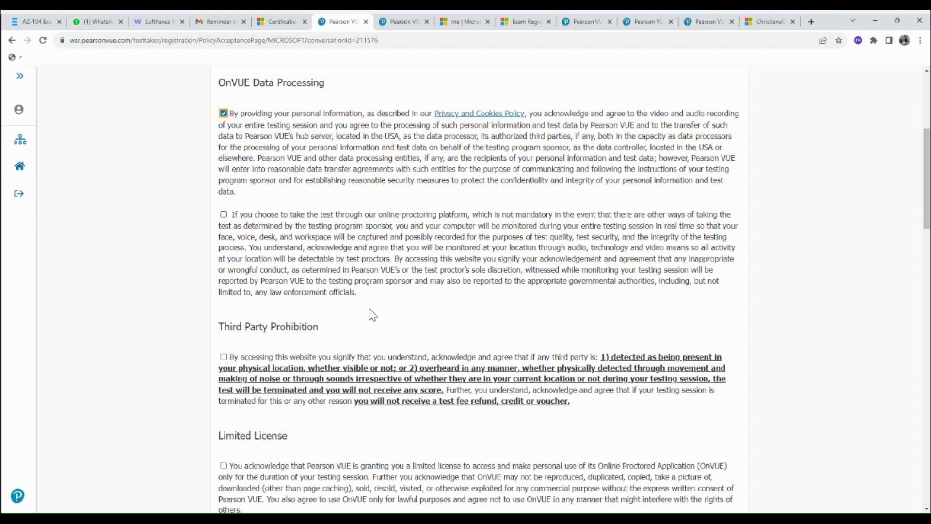
{"action": "key", "text": "Tab"}
{"action": "key", "text": "space"}
{"action": "scroll", "coordinate": [378, 353], "scroll_direction": "down", "scroll_amount": 1}
{"action": "scroll", "coordinate": [375, 359], "scroll_direction": "down", "scroll_amount": 2}
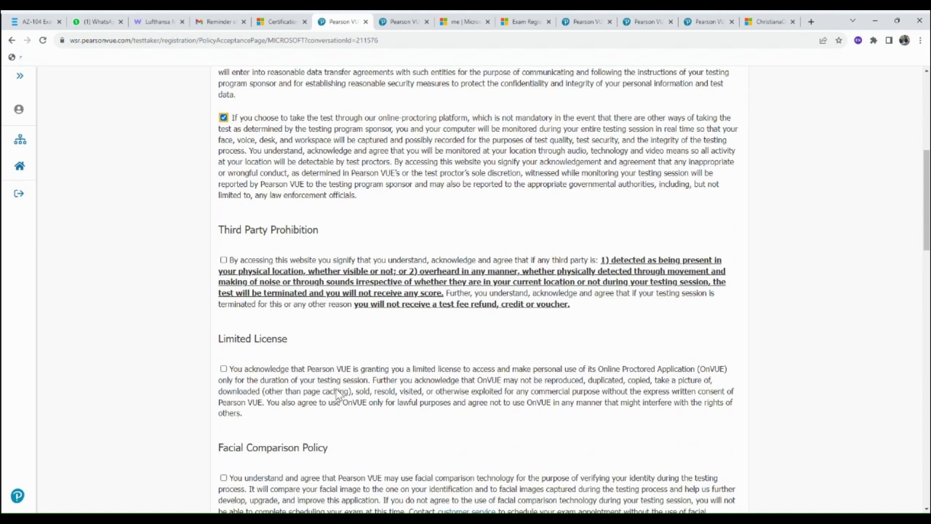
Step: Accept the Third Party Prohibition, Limited License and Facial Comparison Policy consents
{"action": "key", "text": "Tab"}
{"action": "key", "text": "space"}
{"action": "scroll", "coordinate": [397, 436], "scroll_direction": "down", "scroll_amount": 3}
{"action": "key", "text": "Tab"}
{"action": "key", "text": "space"}
{"action": "scroll", "coordinate": [391, 377], "scroll_direction": "down", "scroll_amount": 3}
{"action": "key", "text": "Tab"}
{"action": "key", "text": "space"}
{"action": "scroll", "coordinate": [470, 380], "scroll_direction": "down", "scroll_amount": 8}
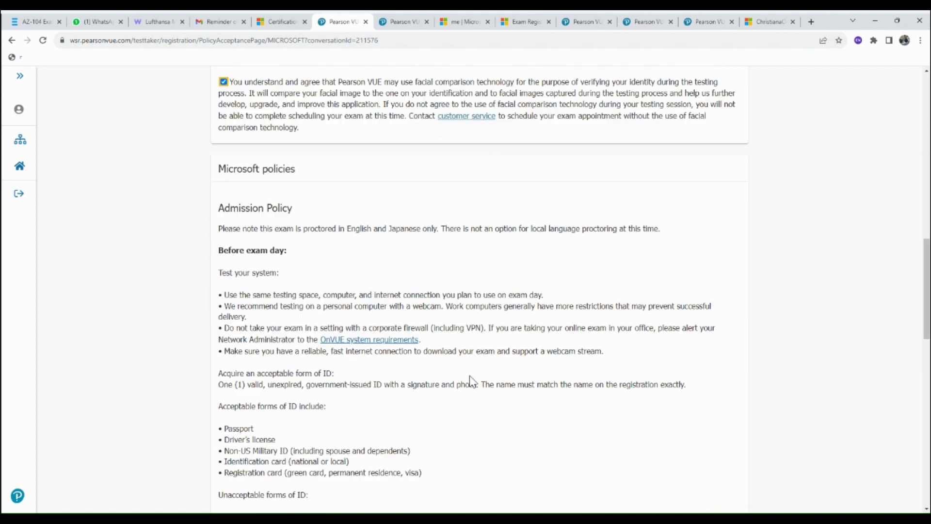
{"action": "scroll", "coordinate": [474, 408], "scroll_direction": "down", "scroll_amount": 9}
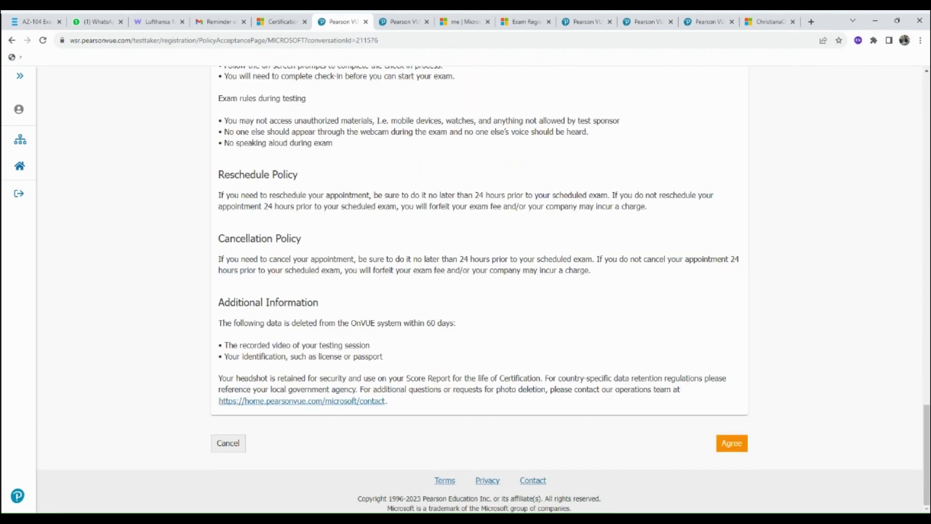
Step: Agree to the policies, review the order, and confirm the reschedule to August 19, 1:15 AM
{"action": "left_click", "coordinate": [732, 443]}
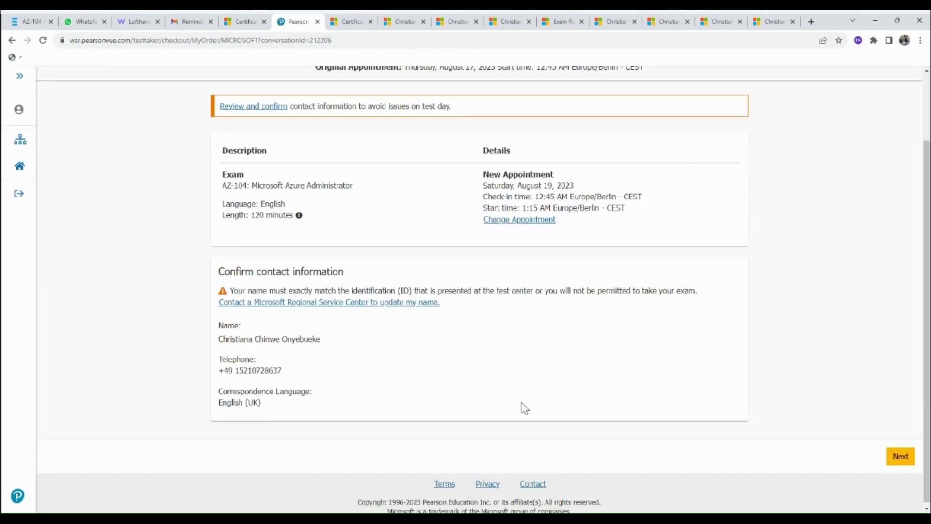
{"action": "scroll", "coordinate": [524, 408], "scroll_direction": "up", "scroll_amount": 3}
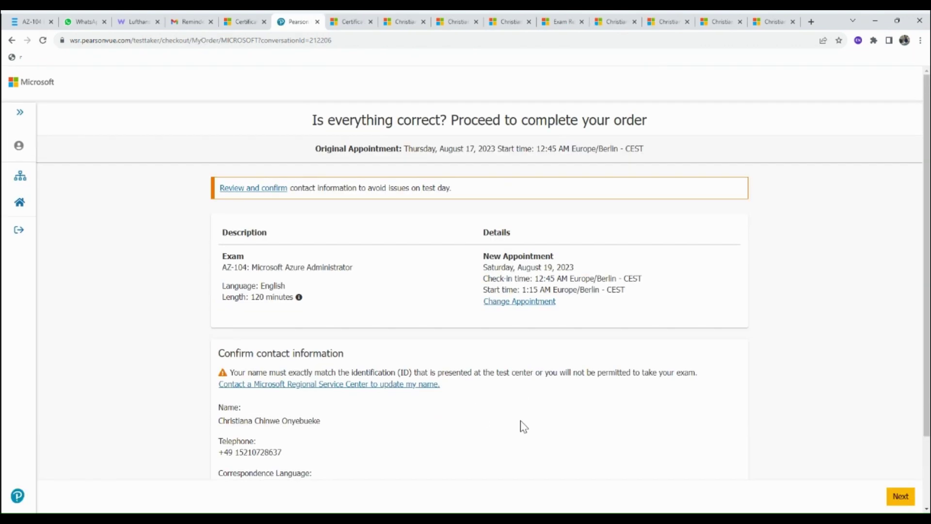
{"action": "scroll", "coordinate": [894, 465], "scroll_direction": "down", "scroll_amount": 3}
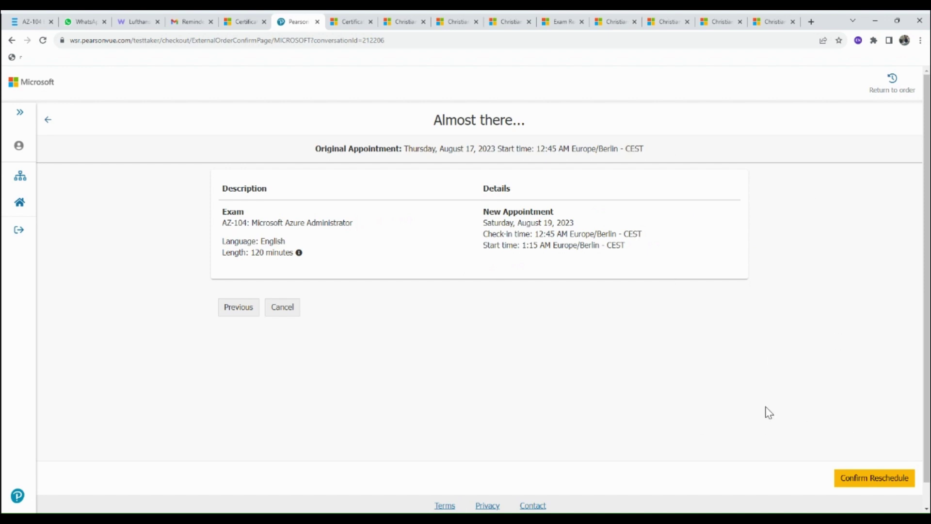
{"action": "left_click", "coordinate": [874, 477]}
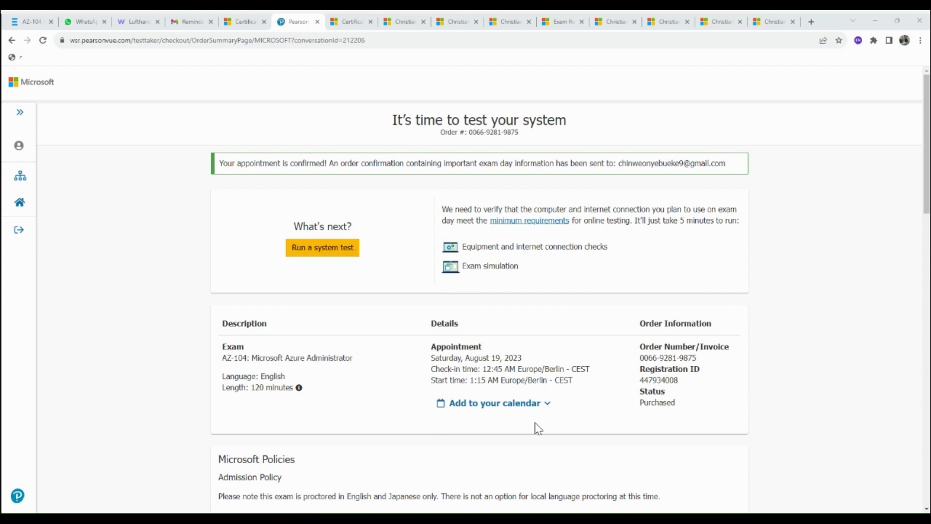
{"action": "scroll", "coordinate": [521, 461], "scroll_direction": "down", "scroll_amount": 2}
{"action": "scroll", "coordinate": [521, 463], "scroll_direction": "up", "scroll_amount": 2}
{"action": "scroll", "coordinate": [550, 336], "scroll_direction": "down", "scroll_amount": 3}
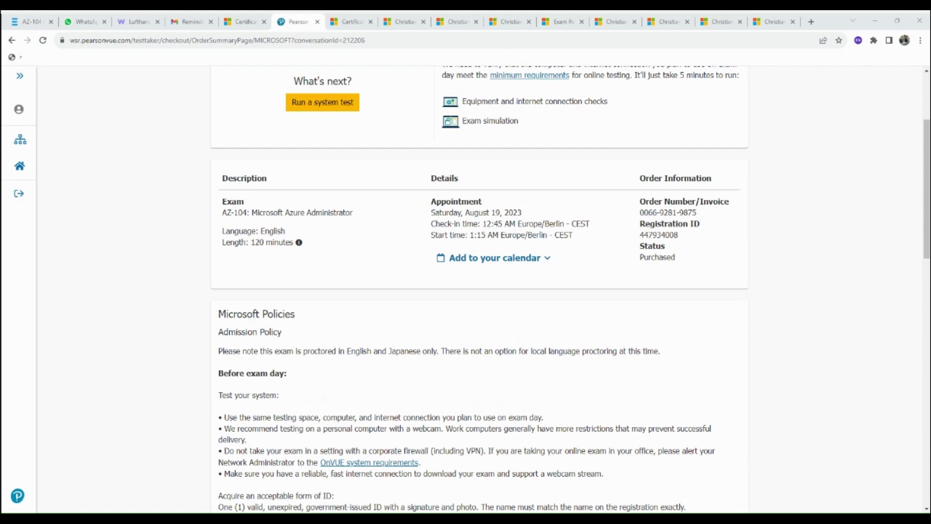
{"action": "scroll", "coordinate": [876, 380], "scroll_direction": "down", "scroll_amount": 2}
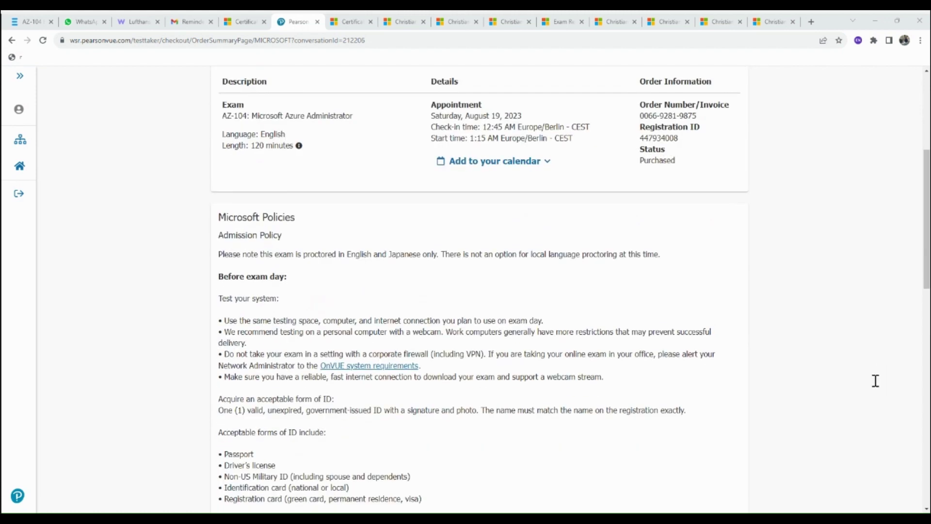
{"action": "scroll", "coordinate": [873, 391], "scroll_direction": "up", "scroll_amount": 1}
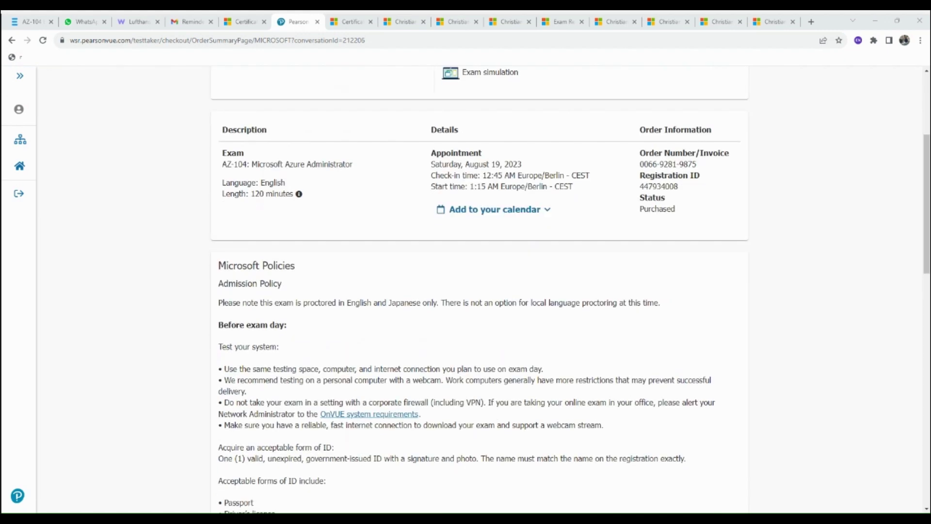
{"action": "scroll", "coordinate": [479, 291], "scroll_direction": "down", "scroll_amount": 3}
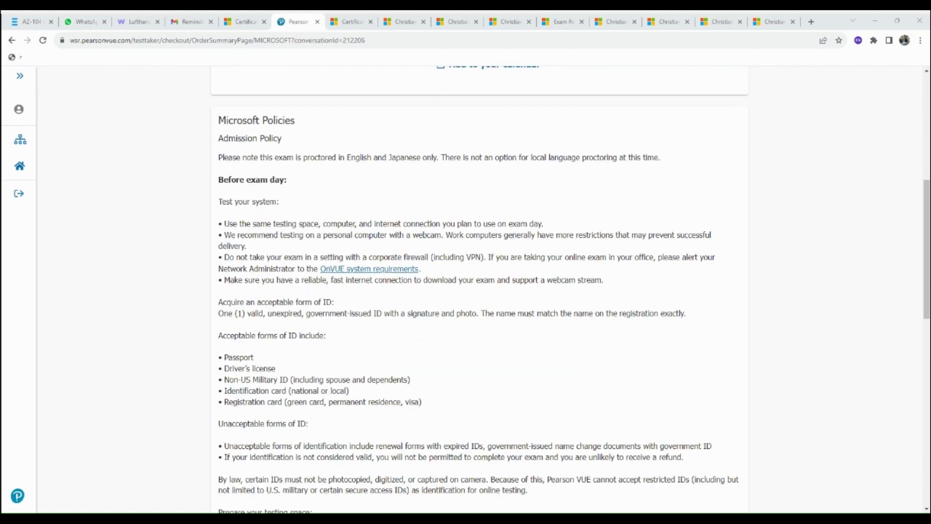